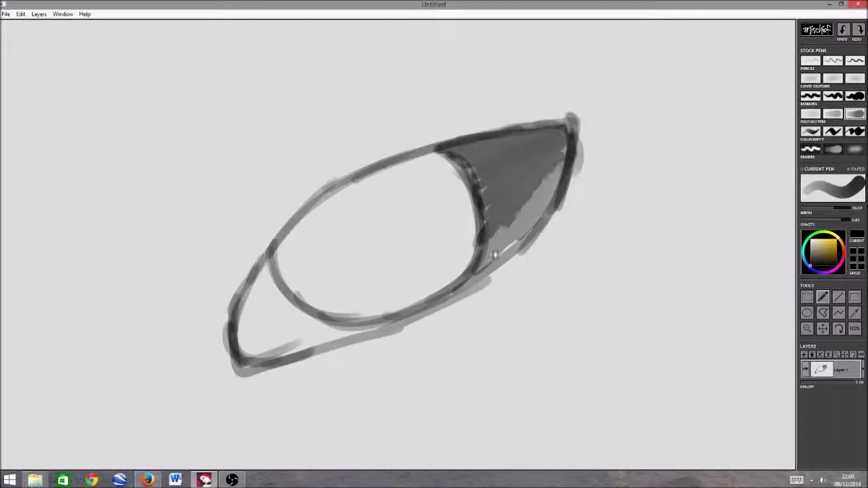
Step: Shade both outer corners of the eye dark grey and paint a round black pupil in the upper middle of the white area
{"action": "mouse_move", "coordinate": [250, 289]}
{"action": "left_mouse_down"}
{"action": "mouse_move", "coordinate": [279, 280]}
{"action": "mouse_move", "coordinate": [249, 336]}
{"action": "mouse_move", "coordinate": [251, 350]}
{"action": "mouse_move", "coordinate": [366, 331]}
{"action": "mouse_move", "coordinate": [280, 352]}
{"action": "mouse_move", "coordinate": [352, 330]}
{"action": "mouse_move", "coordinate": [270, 341]}
{"action": "mouse_move", "coordinate": [276, 289]}
{"action": "mouse_move", "coordinate": [262, 285]}
{"action": "mouse_move", "coordinate": [259, 261]}
{"action": "mouse_move", "coordinate": [285, 331]}
{"action": "left_mouse_up"}
{"action": "mouse_move", "coordinate": [372, 220]}
{"action": "left_mouse_down"}
{"action": "mouse_move", "coordinate": [388, 250]}
{"action": "mouse_move", "coordinate": [353, 221]}
{"action": "mouse_move", "coordinate": [384, 204]}
{"action": "mouse_move", "coordinate": [379, 223]}
{"action": "mouse_move", "coordinate": [377, 210]}
{"action": "mouse_move", "coordinate": [397, 235]}
{"action": "mouse_move", "coordinate": [389, 213]}
{"action": "mouse_move", "coordinate": [388, 238]}
{"action": "mouse_move", "coordinate": [362, 237]}
{"action": "mouse_move", "coordinate": [381, 210]}
{"action": "mouse_move", "coordinate": [400, 231]}
{"action": "mouse_move", "coordinate": [374, 207]}
{"action": "mouse_move", "coordinate": [395, 222]}
{"action": "mouse_move", "coordinate": [378, 206]}
{"action": "mouse_move", "coordinate": [380, 242]}
{"action": "mouse_move", "coordinate": [360, 223]}
{"action": "mouse_move", "coordinate": [384, 216]}
{"action": "mouse_move", "coordinate": [386, 230]}
{"action": "mouse_move", "coordinate": [370, 211]}
{"action": "left_mouse_up"}
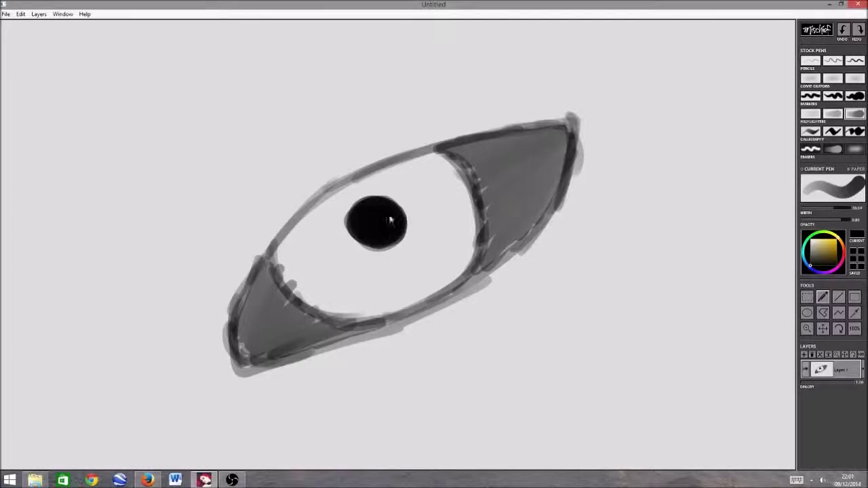
{"action": "left_click", "coordinate": [147, 480]}
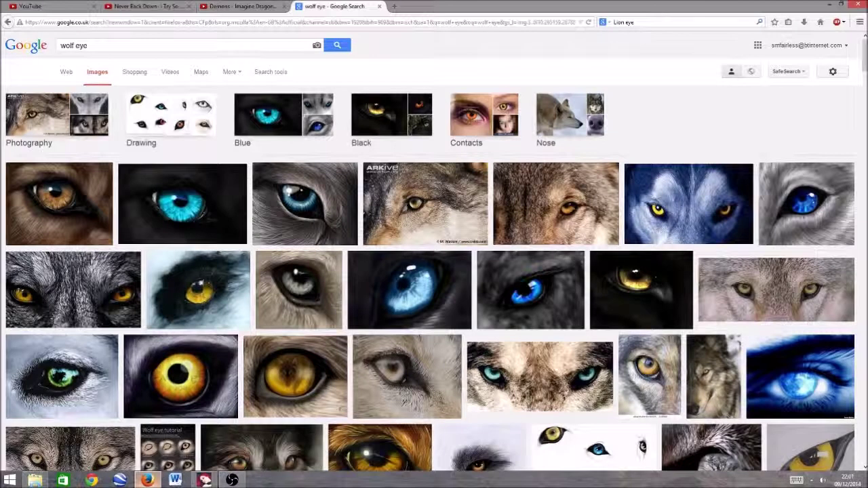
{"action": "left_click", "coordinate": [147, 480]}
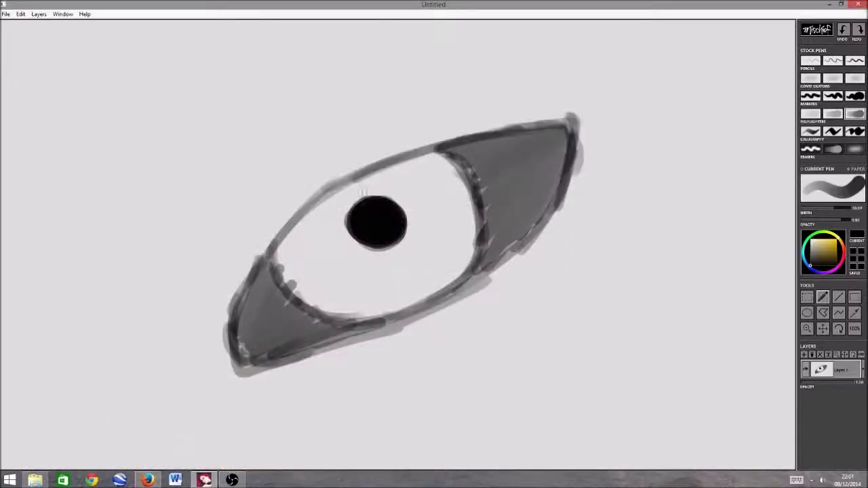
{"action": "mouse_move", "coordinate": [246, 316]}
{"action": "left_mouse_down"}
{"action": "mouse_move", "coordinate": [252, 340]}
{"action": "mouse_move", "coordinate": [276, 278]}
{"action": "mouse_move", "coordinate": [324, 349]}
{"action": "left_mouse_up"}
{"action": "mouse_move", "coordinate": [467, 146]}
{"action": "left_mouse_down"}
{"action": "mouse_move", "coordinate": [562, 136]}
{"action": "mouse_move", "coordinate": [498, 185]}
{"action": "mouse_move", "coordinate": [524, 180]}
{"action": "mouse_move", "coordinate": [522, 224]}
{"action": "mouse_move", "coordinate": [484, 199]}
{"action": "left_mouse_up"}
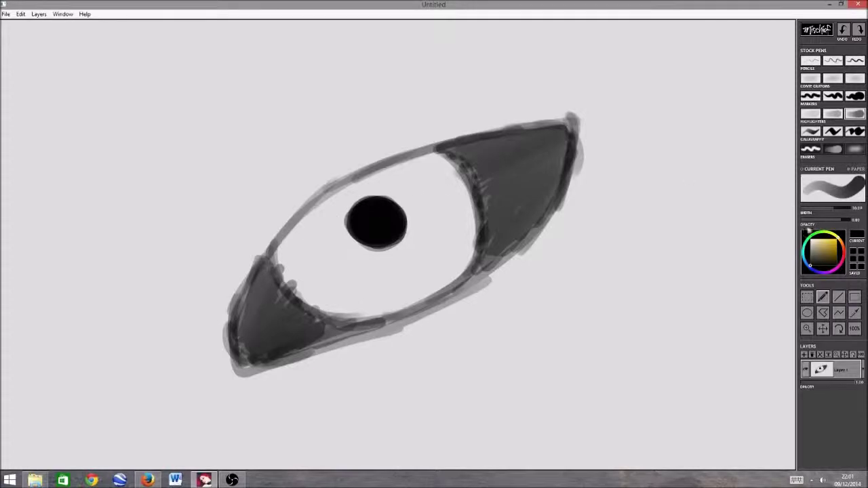
Step: Paint the iris golden yellow all around the black pupil
{"action": "left_click", "coordinate": [834, 250]}
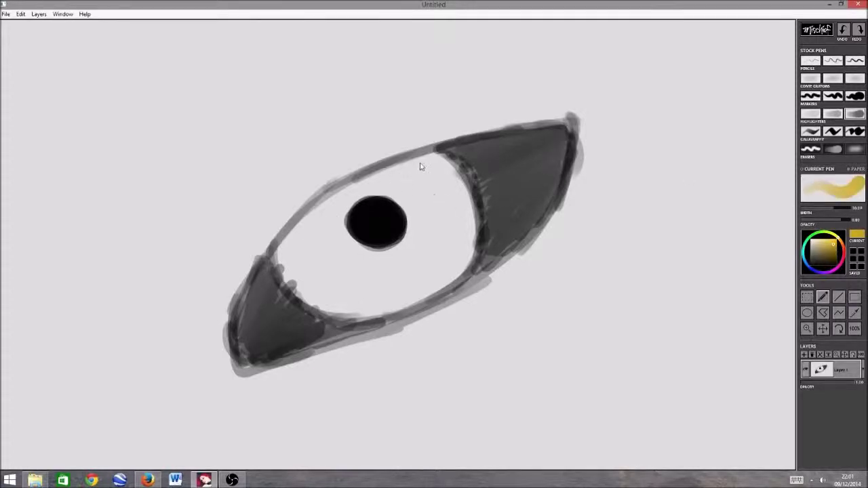
{"action": "mouse_move", "coordinate": [414, 174]}
{"action": "left_mouse_down"}
{"action": "mouse_move", "coordinate": [397, 190]}
{"action": "mouse_move", "coordinate": [457, 184]}
{"action": "mouse_move", "coordinate": [410, 232]}
{"action": "mouse_move", "coordinate": [389, 232]}
{"action": "left_mouse_up"}
{"action": "mouse_move", "coordinate": [362, 200]}
{"action": "left_mouse_down"}
{"action": "mouse_move", "coordinate": [332, 208]}
{"action": "mouse_move", "coordinate": [314, 233]}
{"action": "mouse_move", "coordinate": [302, 281]}
{"action": "mouse_move", "coordinate": [365, 303]}
{"action": "mouse_move", "coordinate": [390, 298]}
{"action": "mouse_move", "coordinate": [404, 254]}
{"action": "mouse_move", "coordinate": [462, 243]}
{"action": "mouse_move", "coordinate": [393, 298]}
{"action": "mouse_move", "coordinate": [339, 288]}
{"action": "mouse_move", "coordinate": [333, 254]}
{"action": "mouse_move", "coordinate": [295, 245]}
{"action": "mouse_move", "coordinate": [335, 206]}
{"action": "left_mouse_up"}
{"action": "mouse_move", "coordinate": [407, 274]}
{"action": "left_mouse_down"}
{"action": "mouse_move", "coordinate": [444, 252]}
{"action": "mouse_move", "coordinate": [465, 193]}
{"action": "mouse_move", "coordinate": [424, 166]}
{"action": "mouse_move", "coordinate": [416, 189]}
{"action": "mouse_move", "coordinate": [447, 198]}
{"action": "mouse_move", "coordinate": [438, 232]}
{"action": "left_mouse_up"}
{"action": "mouse_move", "coordinate": [428, 285]}
{"action": "left_mouse_down"}
{"action": "mouse_move", "coordinate": [450, 268]}
{"action": "mouse_move", "coordinate": [374, 291]}
{"action": "mouse_move", "coordinate": [350, 254]}
{"action": "left_mouse_up"}
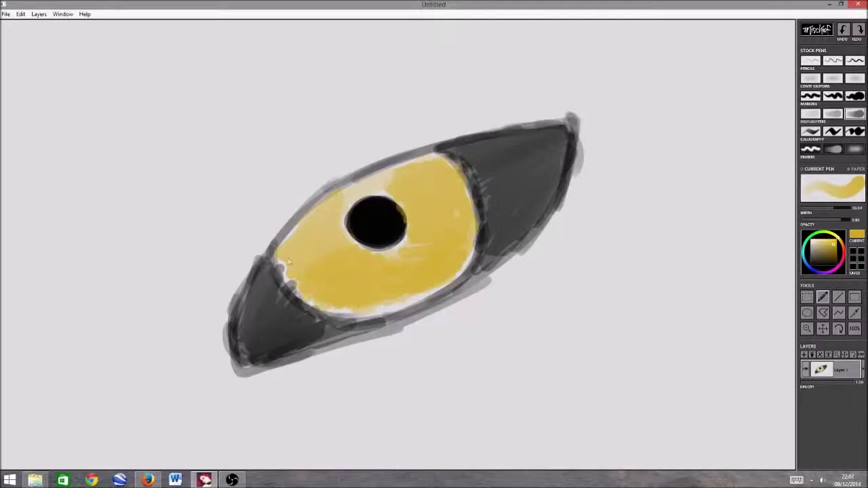
Step: Even out the iris with a second coat of golden yellow, covering the white gaps along its edge and around the pupil
{"action": "left_click_drag", "start_coordinate": [344, 237], "coordinate": [324, 228]}
{"action": "mouse_move", "coordinate": [372, 180]}
{"action": "left_mouse_down"}
{"action": "mouse_move", "coordinate": [342, 208]}
{"action": "mouse_move", "coordinate": [349, 188]}
{"action": "mouse_move", "coordinate": [404, 171]}
{"action": "mouse_move", "coordinate": [461, 202]}
{"action": "left_mouse_up"}
{"action": "mouse_move", "coordinate": [439, 257]}
{"action": "left_mouse_down"}
{"action": "mouse_move", "coordinate": [401, 248]}
{"action": "mouse_move", "coordinate": [370, 255]}
{"action": "left_mouse_up"}
{"action": "left_click_drag", "start_coordinate": [415, 298], "coordinate": [383, 307]}
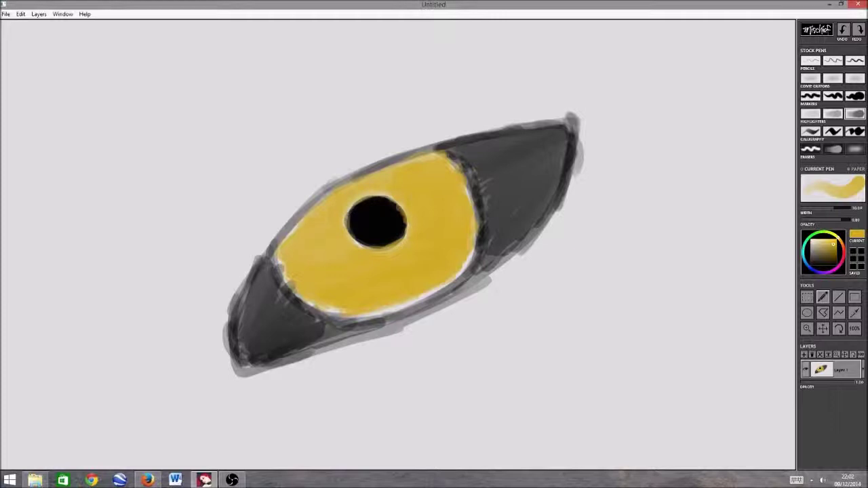
{"action": "left_click_drag", "start_coordinate": [343, 221], "coordinate": [350, 214]}
{"action": "mouse_move", "coordinate": [429, 292]}
{"action": "left_mouse_down"}
{"action": "mouse_move", "coordinate": [367, 306]}
{"action": "mouse_move", "coordinate": [324, 303]}
{"action": "left_mouse_up"}
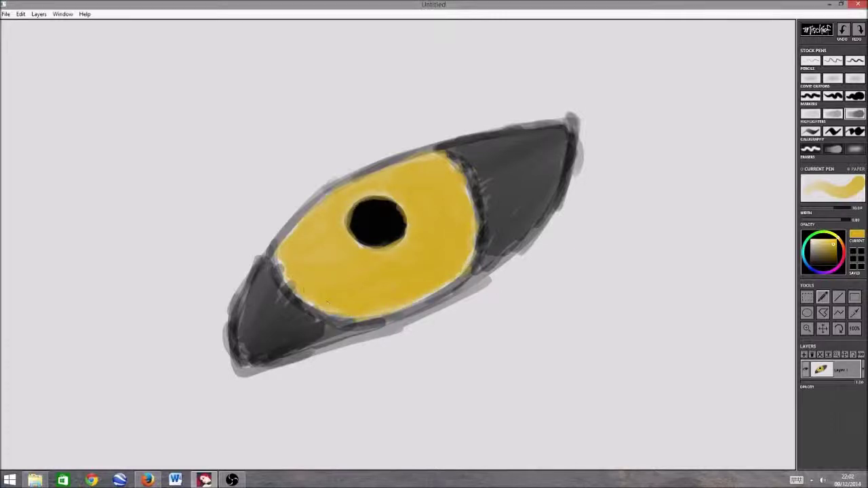
{"action": "left_click_drag", "start_coordinate": [287, 261], "coordinate": [283, 285]}
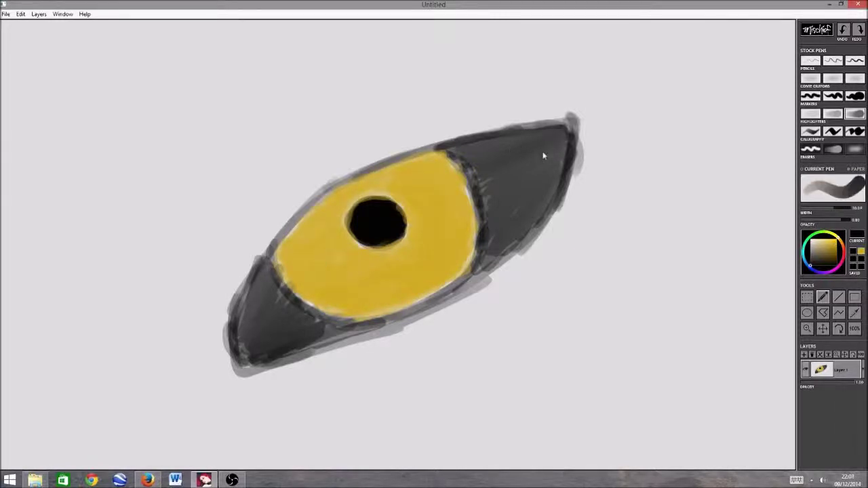
Step: Darken both corners of the eye and its outline to near-black
{"action": "mouse_move", "coordinate": [542, 154]}
{"action": "left_mouse_down"}
{"action": "mouse_move", "coordinate": [473, 157]}
{"action": "mouse_move", "coordinate": [537, 143]}
{"action": "mouse_move", "coordinate": [548, 128]}
{"action": "mouse_move", "coordinate": [526, 152]}
{"action": "mouse_move", "coordinate": [495, 158]}
{"action": "mouse_move", "coordinate": [556, 135]}
{"action": "mouse_move", "coordinate": [515, 141]}
{"action": "mouse_move", "coordinate": [526, 154]}
{"action": "mouse_move", "coordinate": [483, 183]}
{"action": "mouse_move", "coordinate": [550, 156]}
{"action": "mouse_move", "coordinate": [527, 179]}
{"action": "mouse_move", "coordinate": [509, 234]}
{"action": "mouse_move", "coordinate": [568, 171]}
{"action": "mouse_move", "coordinate": [555, 188]}
{"action": "left_mouse_up"}
{"action": "mouse_move", "coordinate": [534, 150]}
{"action": "left_mouse_down"}
{"action": "mouse_move", "coordinate": [505, 167]}
{"action": "mouse_move", "coordinate": [559, 160]}
{"action": "mouse_move", "coordinate": [514, 191]}
{"action": "mouse_move", "coordinate": [526, 169]}
{"action": "mouse_move", "coordinate": [551, 158]}
{"action": "mouse_move", "coordinate": [542, 137]}
{"action": "mouse_move", "coordinate": [496, 147]}
{"action": "mouse_move", "coordinate": [530, 152]}
{"action": "mouse_move", "coordinate": [493, 202]}
{"action": "mouse_move", "coordinate": [565, 166]}
{"action": "mouse_move", "coordinate": [521, 210]}
{"action": "mouse_move", "coordinate": [533, 207]}
{"action": "mouse_move", "coordinate": [531, 221]}
{"action": "mouse_move", "coordinate": [554, 198]}
{"action": "mouse_move", "coordinate": [508, 222]}
{"action": "mouse_move", "coordinate": [564, 148]}
{"action": "left_mouse_up"}
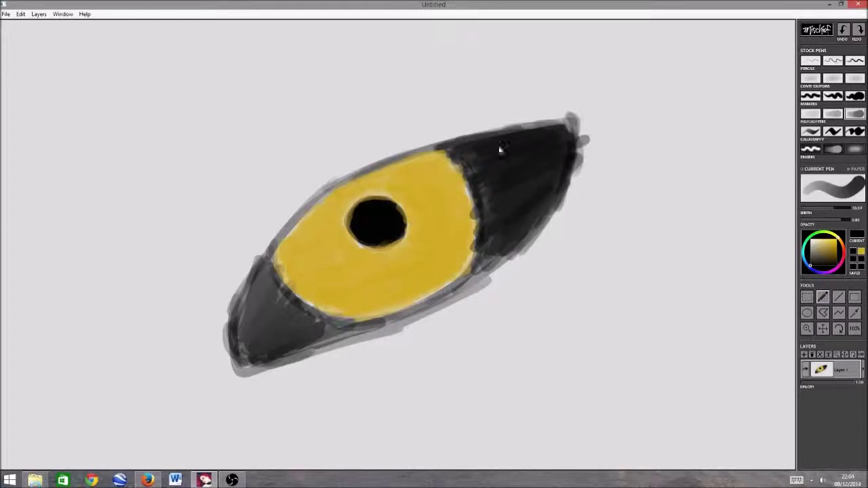
{"action": "mouse_move", "coordinate": [489, 163]}
{"action": "left_mouse_down"}
{"action": "mouse_move", "coordinate": [545, 175]}
{"action": "mouse_move", "coordinate": [478, 274]}
{"action": "mouse_move", "coordinate": [400, 317]}
{"action": "mouse_move", "coordinate": [319, 339]}
{"action": "mouse_move", "coordinate": [275, 345]}
{"action": "mouse_move", "coordinate": [257, 318]}
{"action": "mouse_move", "coordinate": [241, 329]}
{"action": "mouse_move", "coordinate": [264, 285]}
{"action": "mouse_move", "coordinate": [273, 333]}
{"action": "mouse_move", "coordinate": [291, 349]}
{"action": "mouse_move", "coordinate": [395, 323]}
{"action": "mouse_move", "coordinate": [502, 246]}
{"action": "mouse_move", "coordinate": [545, 170]}
{"action": "mouse_move", "coordinate": [480, 144]}
{"action": "mouse_move", "coordinate": [319, 191]}
{"action": "mouse_move", "coordinate": [366, 174]}
{"action": "mouse_move", "coordinate": [261, 258]}
{"action": "mouse_move", "coordinate": [356, 176]}
{"action": "mouse_move", "coordinate": [481, 132]}
{"action": "mouse_move", "coordinate": [562, 124]}
{"action": "mouse_move", "coordinate": [548, 136]}
{"action": "left_mouse_up"}
{"action": "left_click_drag", "start_coordinate": [255, 285], "coordinate": [251, 302]}
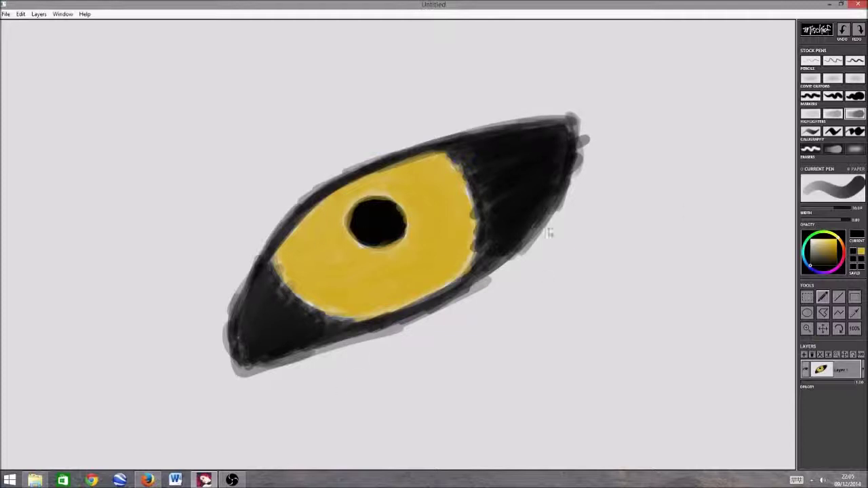
Step: Shade the iris rim with a darker yellow and neaten the pupil's edge with golden yellow and black
{"action": "left_click", "coordinate": [832, 250]}
{"action": "mouse_move", "coordinate": [446, 156]}
{"action": "left_mouse_down"}
{"action": "mouse_move", "coordinate": [468, 205]}
{"action": "mouse_move", "coordinate": [453, 275]}
{"action": "mouse_move", "coordinate": [368, 311]}
{"action": "mouse_move", "coordinate": [324, 304]}
{"action": "mouse_move", "coordinate": [295, 276]}
{"action": "mouse_move", "coordinate": [320, 207]}
{"action": "mouse_move", "coordinate": [377, 178]}
{"action": "left_mouse_up"}
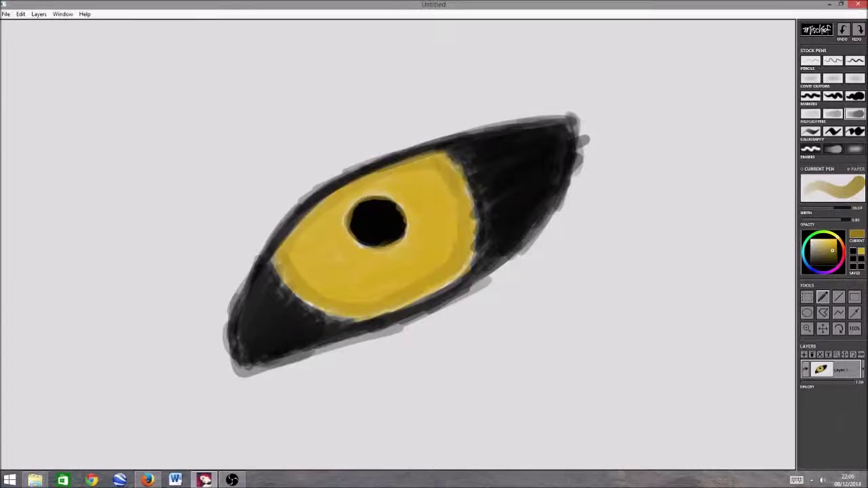
{"action": "left_click", "coordinate": [853, 251]}
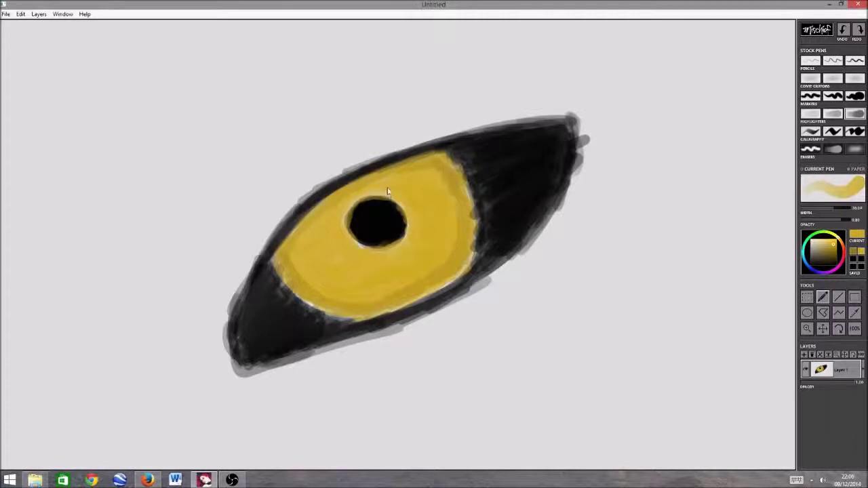
{"action": "mouse_move", "coordinate": [390, 196]}
{"action": "left_mouse_down"}
{"action": "mouse_move", "coordinate": [348, 211]}
{"action": "mouse_move", "coordinate": [350, 240]}
{"action": "mouse_move", "coordinate": [377, 255]}
{"action": "left_mouse_up"}
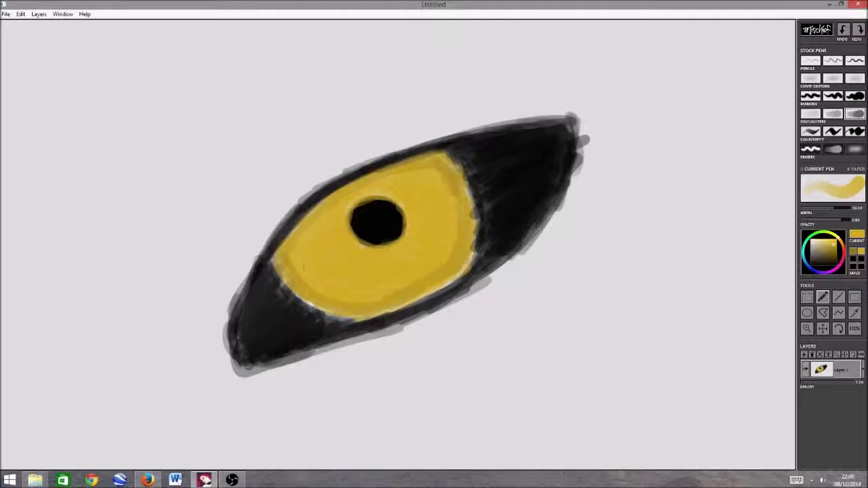
{"action": "left_click_drag", "start_coordinate": [358, 245], "coordinate": [400, 237]}
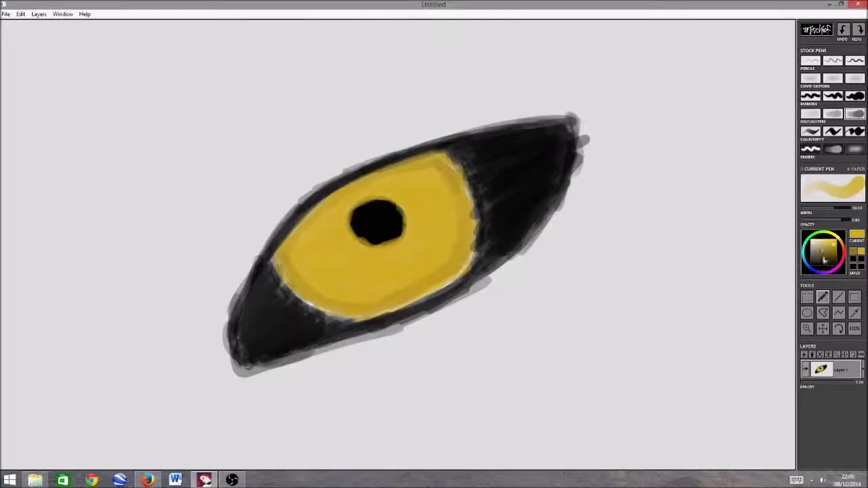
{"action": "left_click_drag", "start_coordinate": [824, 259], "coordinate": [802, 270]}
{"action": "mouse_move", "coordinate": [358, 230]}
{"action": "left_mouse_down"}
{"action": "mouse_move", "coordinate": [381, 239]}
{"action": "mouse_move", "coordinate": [383, 223]}
{"action": "mouse_move", "coordinate": [362, 220]}
{"action": "mouse_move", "coordinate": [390, 240]}
{"action": "mouse_move", "coordinate": [369, 230]}
{"action": "mouse_move", "coordinate": [378, 214]}
{"action": "mouse_move", "coordinate": [391, 242]}
{"action": "mouse_move", "coordinate": [386, 219]}
{"action": "mouse_move", "coordinate": [386, 242]}
{"action": "mouse_move", "coordinate": [364, 227]}
{"action": "mouse_move", "coordinate": [389, 220]}
{"action": "mouse_move", "coordinate": [386, 242]}
{"action": "mouse_move", "coordinate": [367, 213]}
{"action": "mouse_move", "coordinate": [380, 219]}
{"action": "mouse_move", "coordinate": [361, 223]}
{"action": "mouse_move", "coordinate": [372, 246]}
{"action": "mouse_move", "coordinate": [383, 237]}
{"action": "mouse_move", "coordinate": [358, 225]}
{"action": "left_mouse_up"}
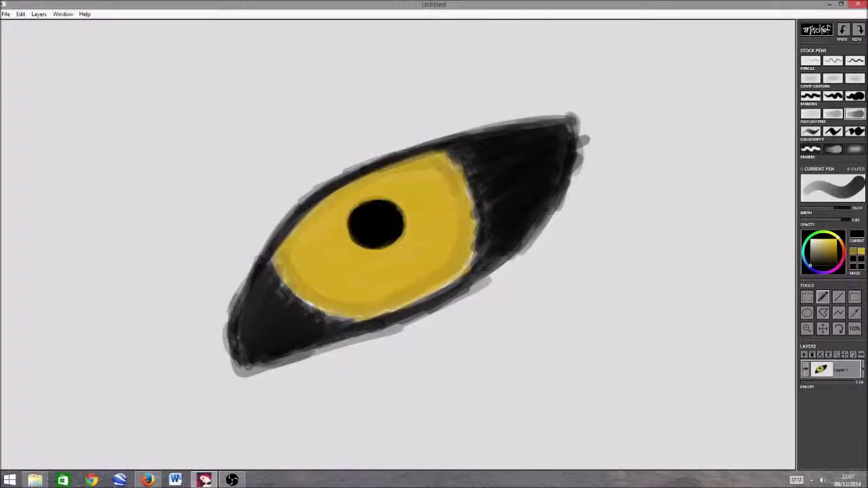
Step: Paint a round white highlight in the upper-left part of the pupil
{"action": "left_click", "coordinate": [148, 480]}
{"action": "left_click", "coordinate": [147, 480]}
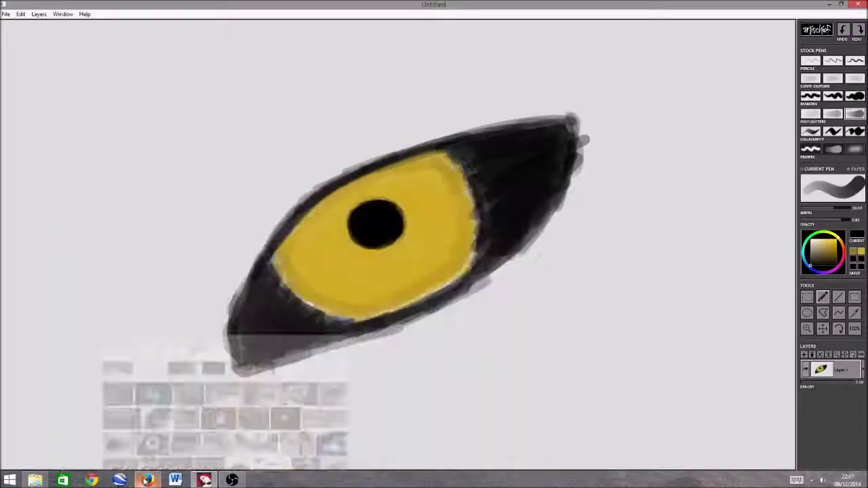
{"action": "left_click", "coordinate": [811, 240]}
{"action": "left_click_drag", "start_coordinate": [372, 215], "coordinate": [366, 217]}
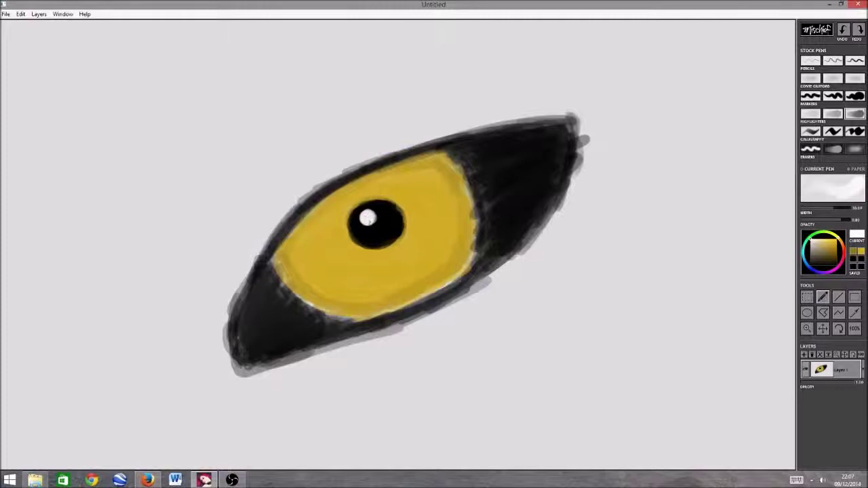
Step: Undo the white highlight strokes and paint a smaller white dot just above the pupil's centre
{"action": "left_click", "coordinate": [20, 14]}
{"action": "left_click", "coordinate": [21, 25]}
{"action": "left_click", "coordinate": [20, 15]}
{"action": "left_click", "coordinate": [21, 25]}
{"action": "left_click", "coordinate": [21, 15]}
{"action": "left_click", "coordinate": [21, 24]}
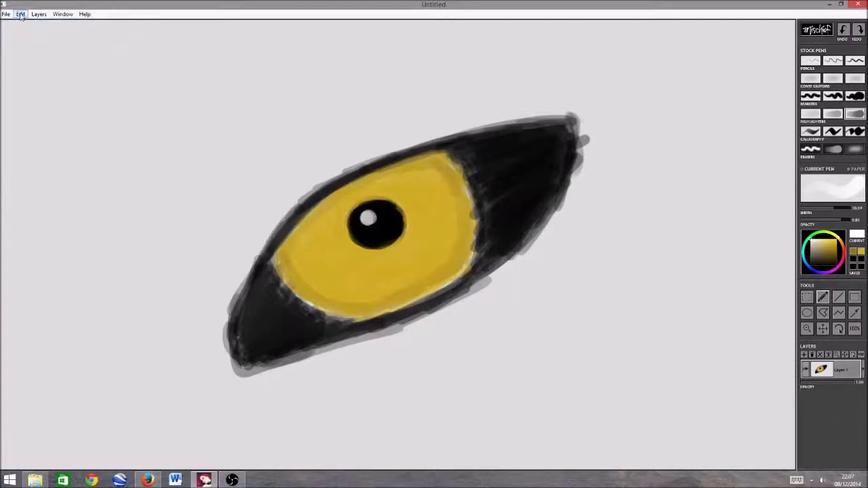
{"action": "left_click", "coordinate": [21, 14]}
{"action": "left_click", "coordinate": [21, 24]}
{"action": "left_click", "coordinate": [21, 14]}
{"action": "left_click", "coordinate": [21, 24]}
{"action": "left_click", "coordinate": [21, 14]}
{"action": "left_click", "coordinate": [21, 24]}
Step: Shade the iris inward from its rim with dark yellow, and glaze around the pupil with a deeper brownish yellow
{"action": "left_click", "coordinate": [852, 251]}
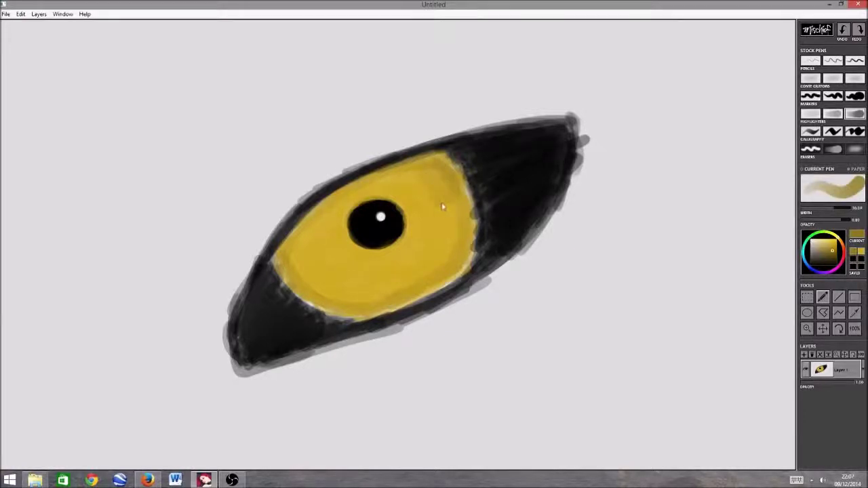
{"action": "mouse_move", "coordinate": [424, 264]}
{"action": "left_mouse_down"}
{"action": "mouse_move", "coordinate": [348, 296]}
{"action": "mouse_move", "coordinate": [312, 274]}
{"action": "mouse_move", "coordinate": [318, 279]}
{"action": "mouse_move", "coordinate": [298, 232]}
{"action": "mouse_move", "coordinate": [412, 175]}
{"action": "left_mouse_up"}
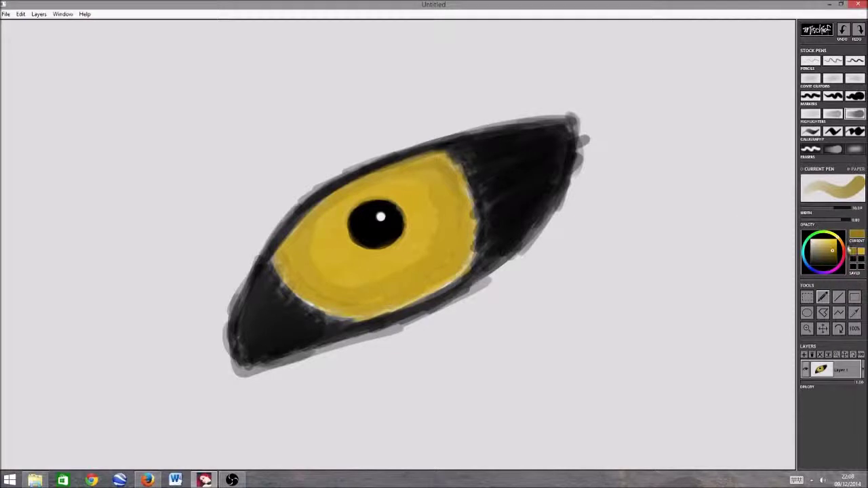
{"action": "left_click", "coordinate": [832, 255]}
{"action": "mouse_move", "coordinate": [406, 186]}
{"action": "left_mouse_down"}
{"action": "mouse_move", "coordinate": [427, 210]}
{"action": "mouse_move", "coordinate": [427, 232]}
{"action": "mouse_move", "coordinate": [392, 255]}
{"action": "left_mouse_up"}
{"action": "mouse_move", "coordinate": [430, 204]}
{"action": "left_mouse_down"}
{"action": "mouse_move", "coordinate": [444, 175]}
{"action": "mouse_move", "coordinate": [436, 168]}
{"action": "mouse_move", "coordinate": [387, 203]}
{"action": "mouse_move", "coordinate": [305, 227]}
{"action": "mouse_move", "coordinate": [296, 240]}
{"action": "mouse_move", "coordinate": [322, 285]}
{"action": "mouse_move", "coordinate": [324, 220]}
{"action": "mouse_move", "coordinate": [358, 271]}
{"action": "mouse_move", "coordinate": [329, 281]}
{"action": "mouse_move", "coordinate": [351, 297]}
{"action": "mouse_move", "coordinate": [432, 283]}
{"action": "mouse_move", "coordinate": [461, 213]}
{"action": "mouse_move", "coordinate": [447, 231]}
{"action": "mouse_move", "coordinate": [429, 210]}
{"action": "mouse_move", "coordinate": [400, 274]}
{"action": "mouse_move", "coordinate": [376, 265]}
{"action": "left_mouse_up"}
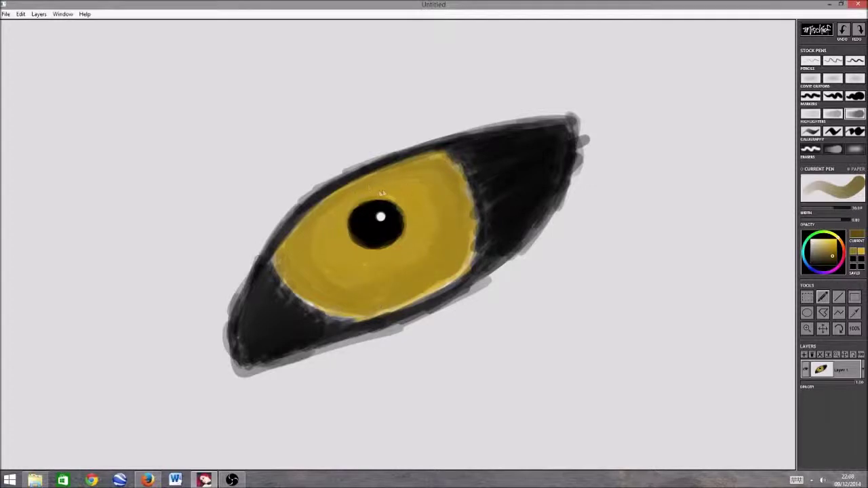
Step: Deepen the shadow along the iris's lower and right rim with the brownish yellow
{"action": "left_click_drag", "start_coordinate": [309, 301], "coordinate": [378, 297]}
{"action": "mouse_move", "coordinate": [463, 237]}
{"action": "left_mouse_down"}
{"action": "mouse_move", "coordinate": [472, 255]}
{"action": "mouse_move", "coordinate": [443, 287]}
{"action": "mouse_move", "coordinate": [420, 297]}
{"action": "left_mouse_up"}
{"action": "mouse_move", "coordinate": [464, 216]}
{"action": "left_mouse_down"}
{"action": "mouse_move", "coordinate": [466, 205]}
{"action": "mouse_move", "coordinate": [436, 161]}
{"action": "mouse_move", "coordinate": [374, 182]}
{"action": "mouse_move", "coordinate": [320, 212]}
{"action": "mouse_move", "coordinate": [285, 277]}
{"action": "mouse_move", "coordinate": [363, 310]}
{"action": "mouse_move", "coordinate": [440, 278]}
{"action": "mouse_move", "coordinate": [470, 219]}
{"action": "left_mouse_up"}
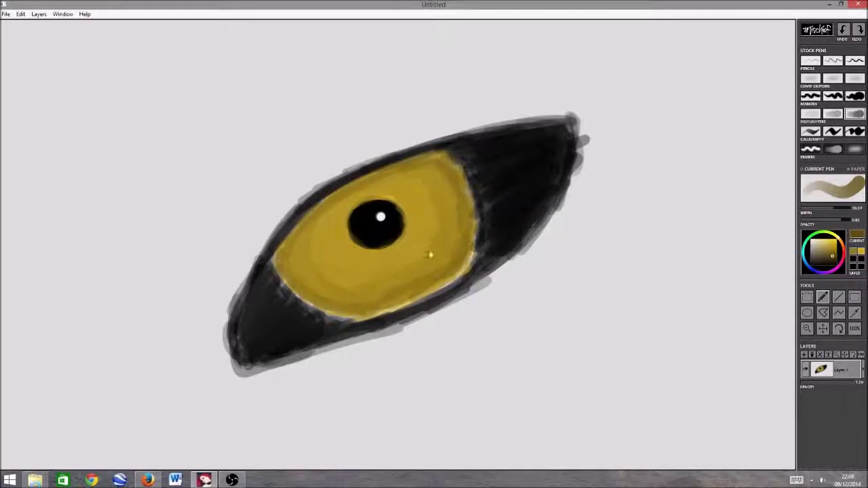
Step: Paint a ring of short black fur strokes around the eye's outline on a new layer
{"action": "left_click_drag", "start_coordinate": [818, 263], "coordinate": [809, 265]}
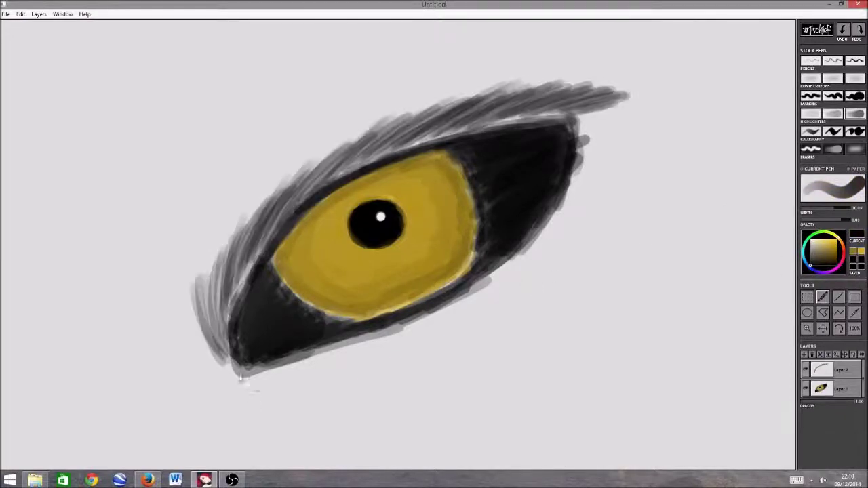
{"action": "mouse_move", "coordinate": [238, 377]}
{"action": "left_mouse_down"}
{"action": "mouse_move", "coordinate": [280, 410]}
{"action": "mouse_move", "coordinate": [305, 407]}
{"action": "mouse_move", "coordinate": [282, 374]}
{"action": "mouse_move", "coordinate": [448, 332]}
{"action": "mouse_move", "coordinate": [543, 263]}
{"action": "mouse_move", "coordinate": [606, 200]}
{"action": "mouse_move", "coordinate": [637, 105]}
{"action": "mouse_move", "coordinate": [599, 136]}
{"action": "mouse_move", "coordinate": [610, 166]}
{"action": "mouse_move", "coordinate": [597, 226]}
{"action": "mouse_move", "coordinate": [516, 300]}
{"action": "left_mouse_up"}
{"action": "left_click_drag", "start_coordinate": [389, 332], "coordinate": [465, 344]}
{"action": "left_click_drag", "start_coordinate": [380, 338], "coordinate": [442, 361]}
{"action": "left_click_drag", "start_coordinate": [360, 346], "coordinate": [427, 368]}
{"action": "mouse_move", "coordinate": [358, 348]}
{"action": "left_mouse_down"}
{"action": "mouse_move", "coordinate": [406, 376]}
{"action": "mouse_move", "coordinate": [391, 378]}
{"action": "left_mouse_up"}
{"action": "left_click_drag", "start_coordinate": [320, 362], "coordinate": [375, 392]}
{"action": "mouse_move", "coordinate": [298, 369]}
{"action": "left_mouse_down"}
{"action": "mouse_move", "coordinate": [356, 399]}
{"action": "mouse_move", "coordinate": [275, 413]}
{"action": "mouse_move", "coordinate": [322, 379]}
{"action": "mouse_move", "coordinate": [515, 283]}
{"action": "mouse_move", "coordinate": [589, 193]}
{"action": "mouse_move", "coordinate": [620, 120]}
{"action": "mouse_move", "coordinate": [584, 102]}
{"action": "mouse_move", "coordinate": [454, 129]}
{"action": "mouse_move", "coordinate": [353, 166]}
{"action": "mouse_move", "coordinate": [271, 221]}
{"action": "mouse_move", "coordinate": [214, 312]}
{"action": "mouse_move", "coordinate": [216, 325]}
{"action": "mouse_move", "coordinate": [211, 307]}
{"action": "left_mouse_up"}
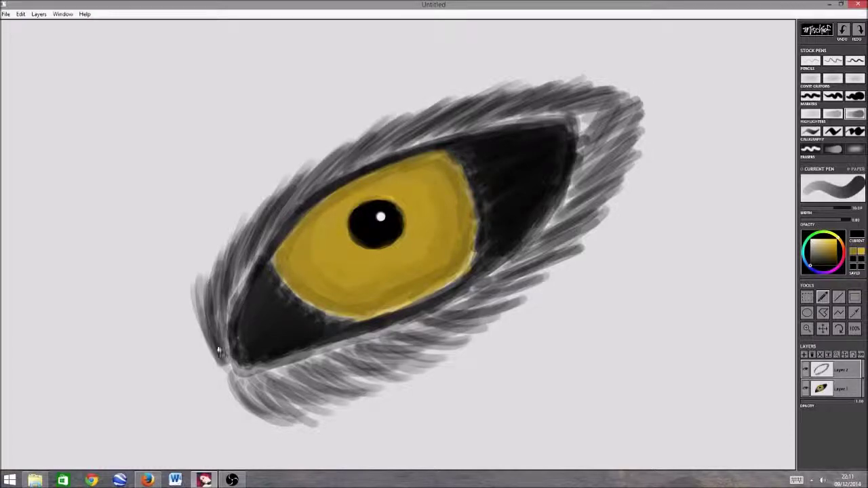
Step: Add a second, outer ring of black fur strokes around the whole eye, overlapping the first ring
{"action": "mouse_move", "coordinate": [210, 364]}
{"action": "left_mouse_down"}
{"action": "mouse_move", "coordinate": [197, 305]}
{"action": "mouse_move", "coordinate": [238, 414]}
{"action": "mouse_move", "coordinate": [210, 395]}
{"action": "mouse_move", "coordinate": [230, 379]}
{"action": "mouse_move", "coordinate": [179, 339]}
{"action": "mouse_move", "coordinate": [196, 299]}
{"action": "mouse_move", "coordinate": [213, 314]}
{"action": "mouse_move", "coordinate": [231, 227]}
{"action": "mouse_move", "coordinate": [250, 198]}
{"action": "mouse_move", "coordinate": [267, 213]}
{"action": "mouse_move", "coordinate": [291, 159]}
{"action": "left_mouse_up"}
{"action": "mouse_move", "coordinate": [320, 126]}
{"action": "left_mouse_down"}
{"action": "mouse_move", "coordinate": [299, 183]}
{"action": "mouse_move", "coordinate": [292, 142]}
{"action": "mouse_move", "coordinate": [382, 109]}
{"action": "mouse_move", "coordinate": [337, 169]}
{"action": "mouse_move", "coordinate": [451, 85]}
{"action": "mouse_move", "coordinate": [482, 92]}
{"action": "mouse_move", "coordinate": [562, 69]}
{"action": "mouse_move", "coordinate": [593, 74]}
{"action": "mouse_move", "coordinate": [637, 102]}
{"action": "mouse_move", "coordinate": [650, 85]}
{"action": "left_mouse_up"}
{"action": "left_click_drag", "start_coordinate": [583, 169], "coordinate": [647, 144]}
{"action": "left_click_drag", "start_coordinate": [569, 207], "coordinate": [637, 163]}
{"action": "mouse_move", "coordinate": [556, 237]}
{"action": "left_mouse_down"}
{"action": "mouse_move", "coordinate": [634, 193]}
{"action": "mouse_move", "coordinate": [461, 318]}
{"action": "mouse_move", "coordinate": [488, 305]}
{"action": "mouse_move", "coordinate": [355, 347]}
{"action": "mouse_move", "coordinate": [339, 380]}
{"action": "mouse_move", "coordinate": [302, 400]}
{"action": "mouse_move", "coordinate": [315, 414]}
{"action": "mouse_move", "coordinate": [197, 387]}
{"action": "left_mouse_up"}
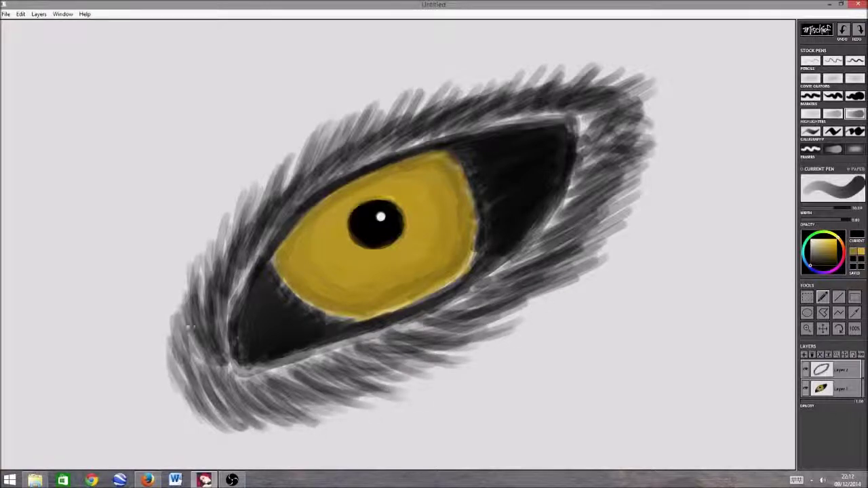